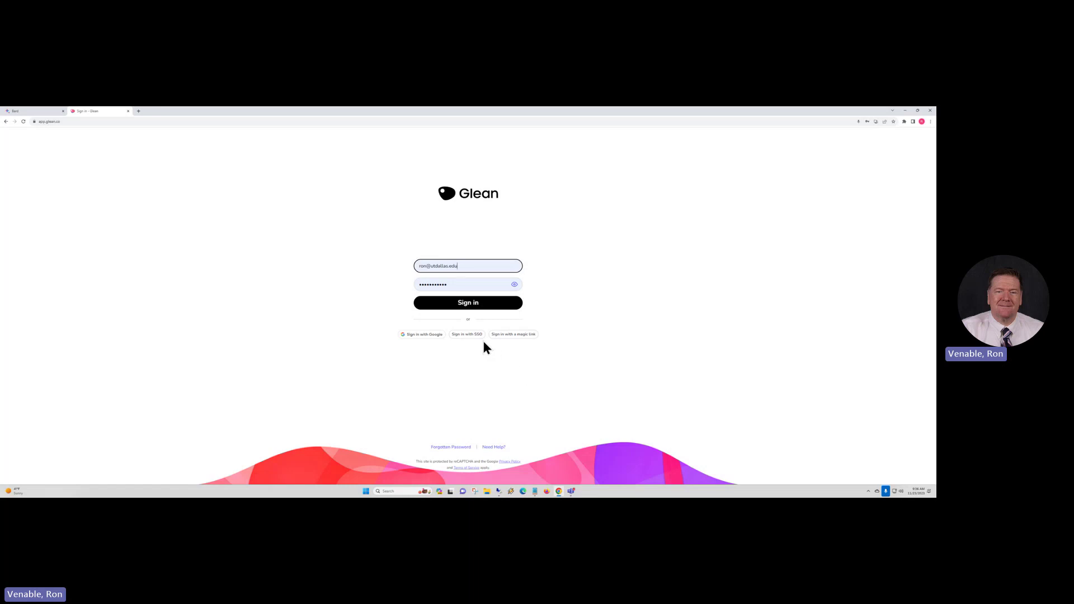
Sign in to Glean with the prefilled account and show the available help and training resources
{"action": "left_click", "coordinate": [482, 304]}
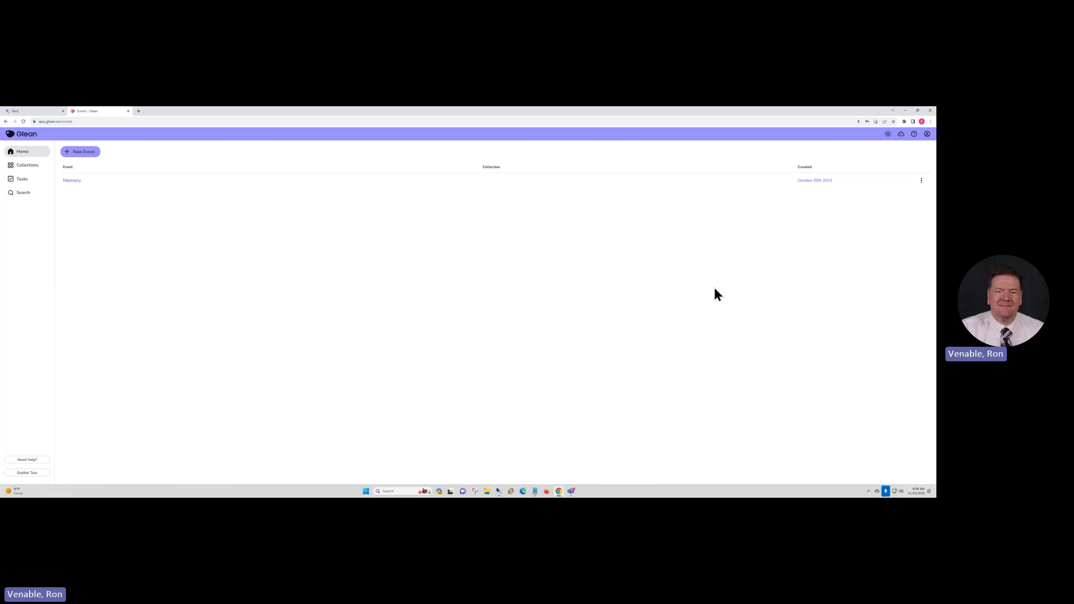
{"action": "left_click", "coordinate": [915, 135]}
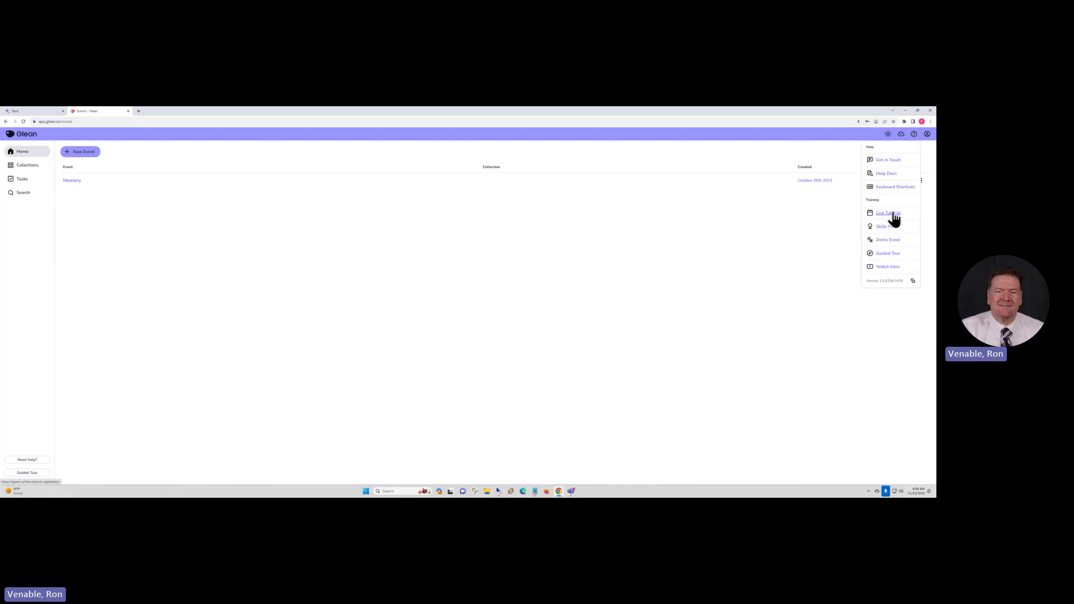
{"action": "left_click", "coordinate": [915, 137]}
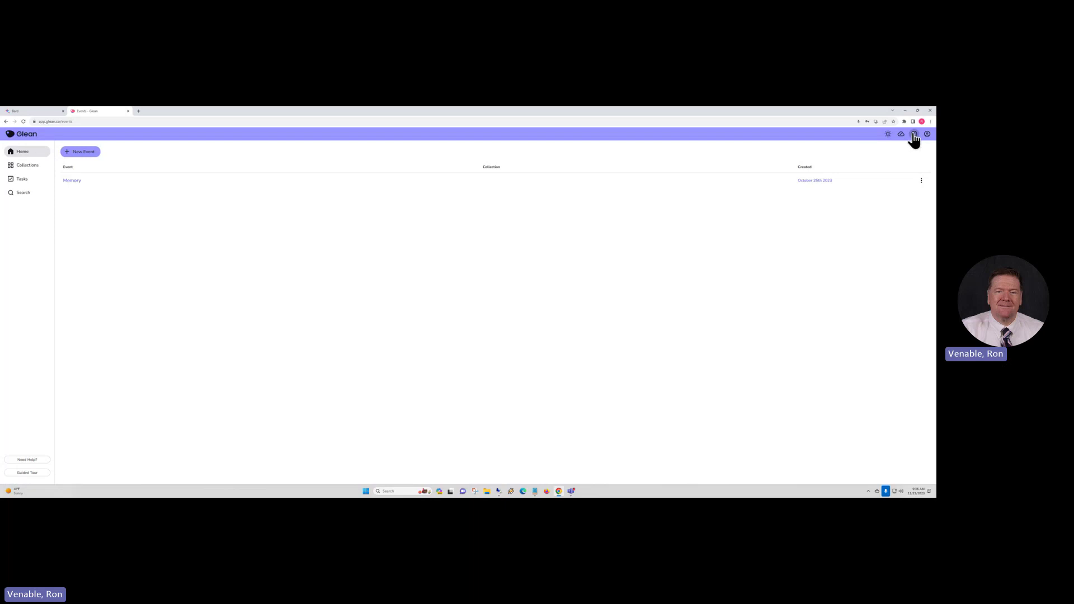
{"action": "left_click", "coordinate": [915, 136]}
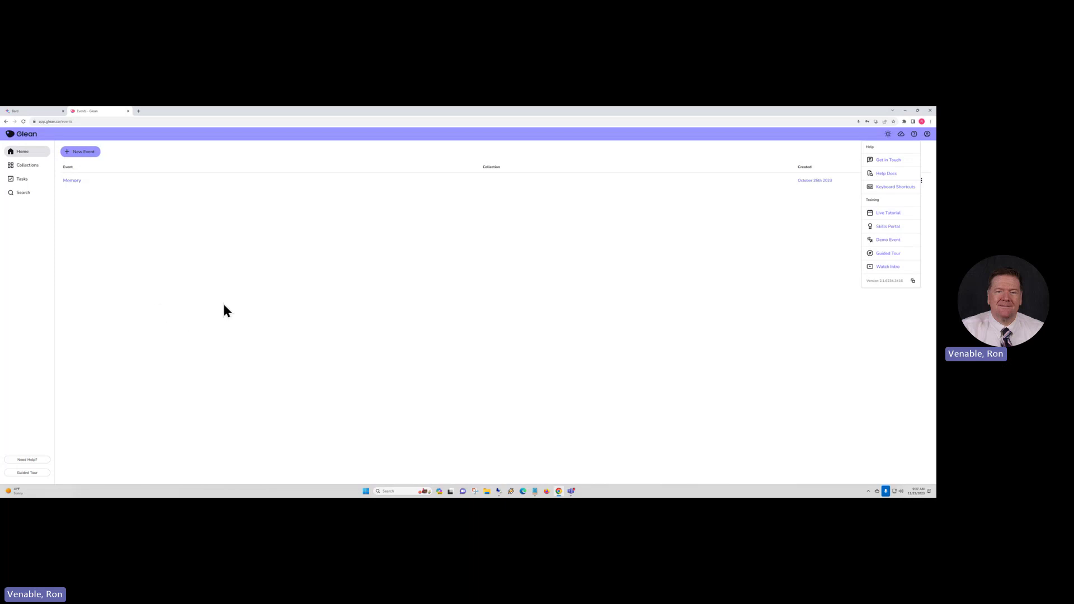
Create a new event and name it "Hist 101 11/22/23"
{"action": "left_click", "coordinate": [89, 155]}
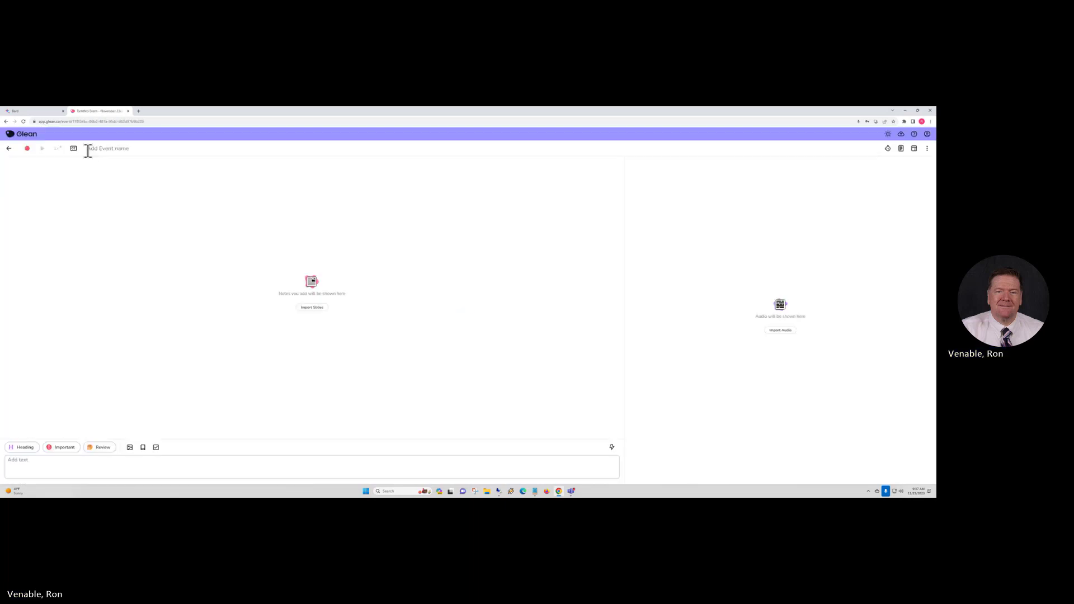
{"action": "left_click", "coordinate": [99, 150]}
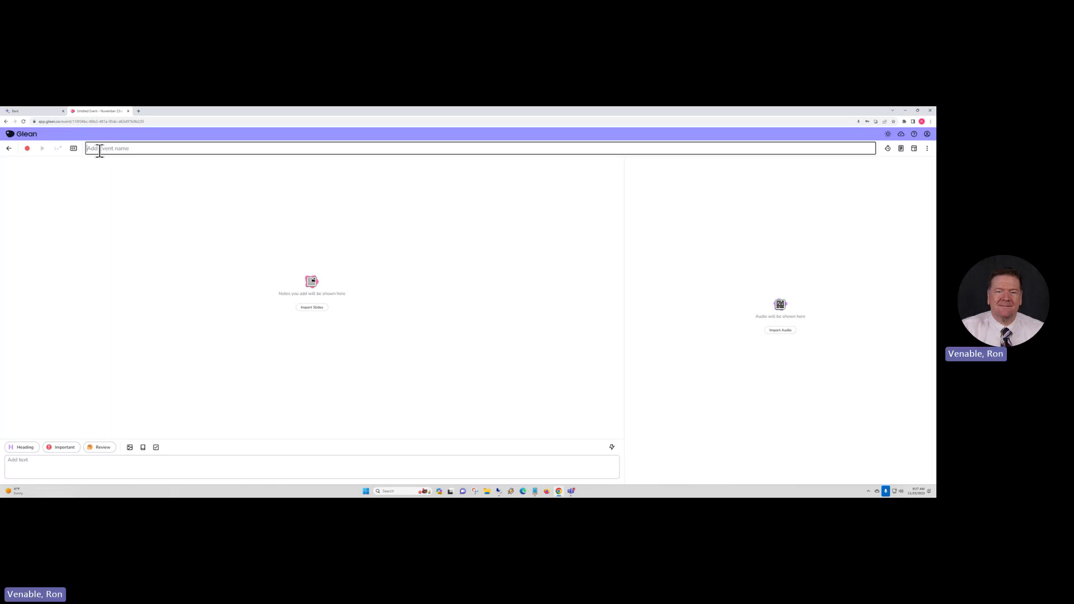
{"action": "type", "text": "Hist 101 11/22/23"}
Record the event's audio through the microphone, showing the tagging options for an early audio segment before stopping the recording
{"action": "left_click", "coordinate": [27, 150]}
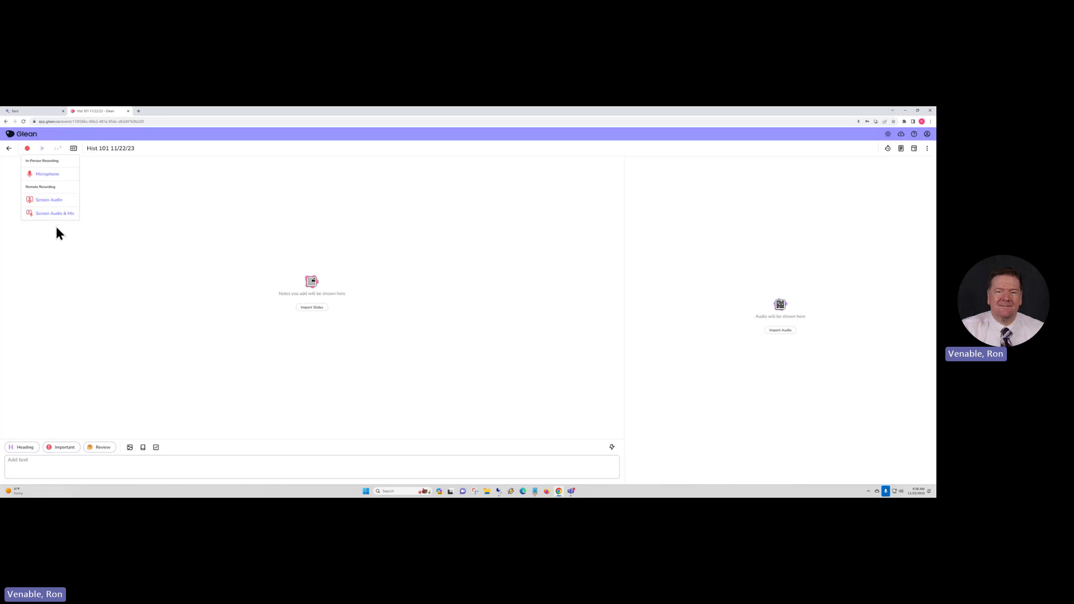
{"action": "left_click", "coordinate": [54, 177]}
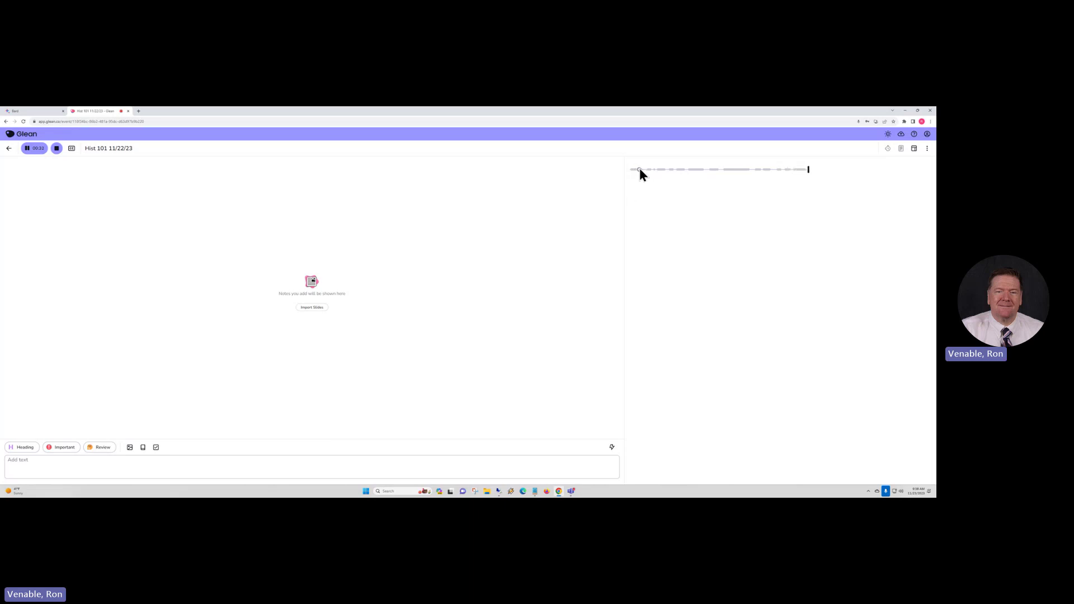
{"action": "left_click", "coordinate": [639, 170]}
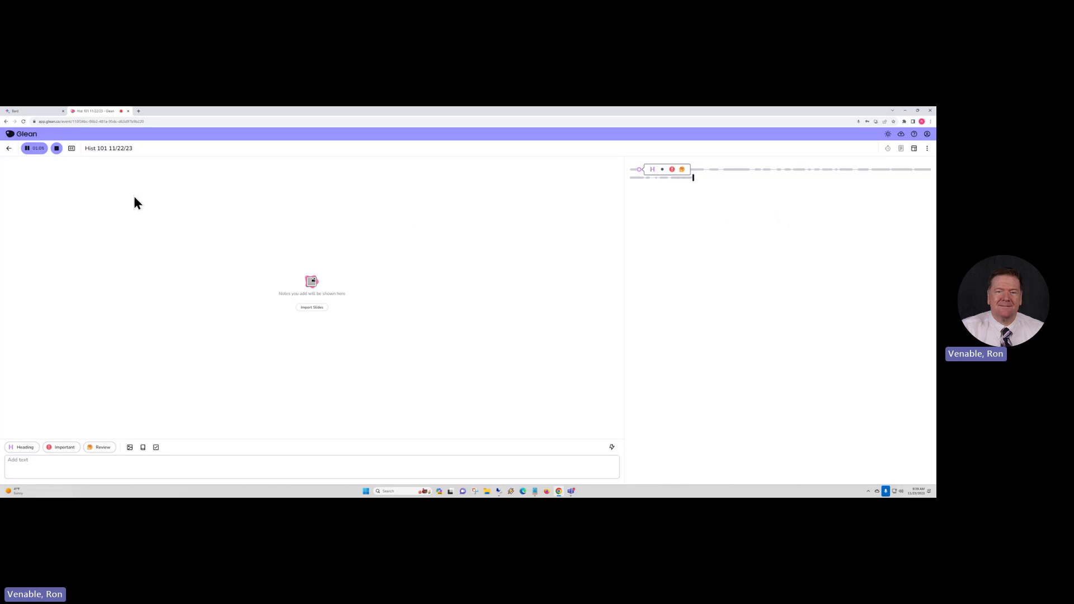
{"action": "left_click", "coordinate": [58, 150]}
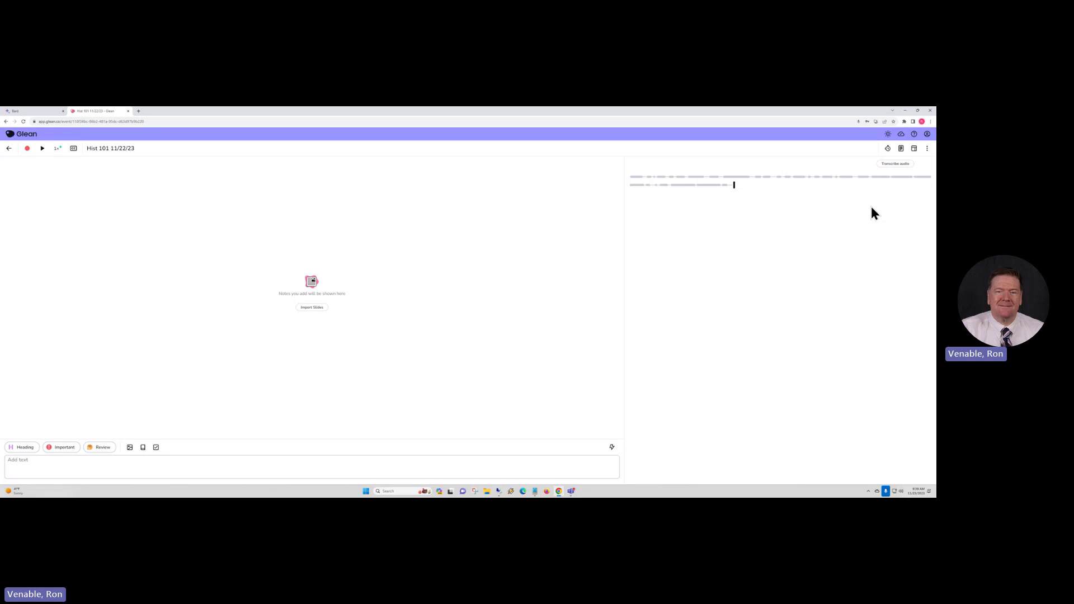
Transcribe the recorded audio and display its transcript
{"action": "left_click", "coordinate": [891, 165]}
{"action": "left_click", "coordinate": [681, 164]}
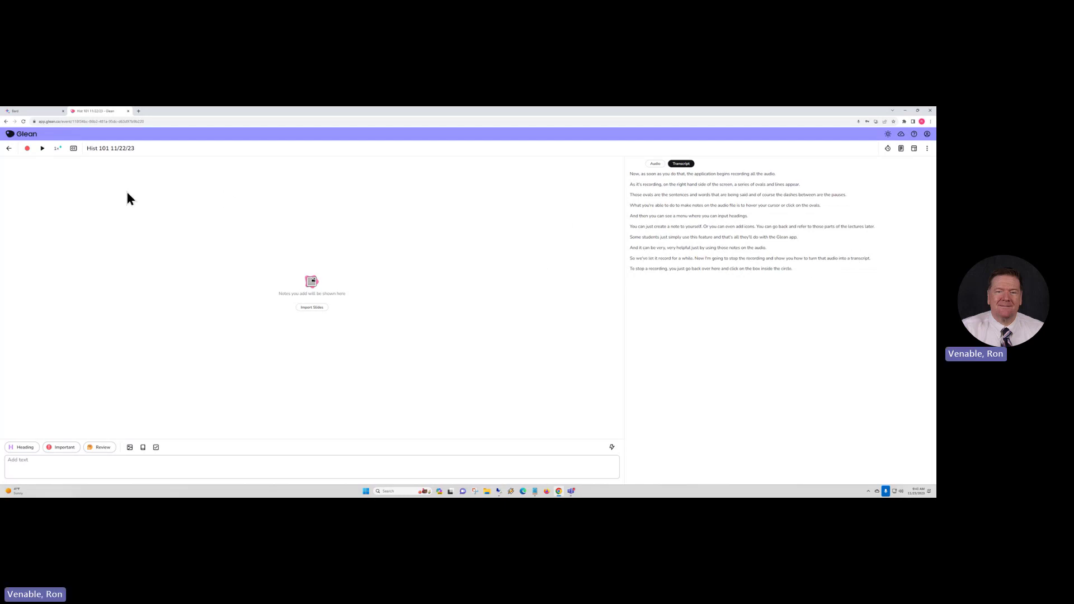
Open the Memory event from the event list and copy its entire transcript
{"action": "left_click", "coordinate": [21, 137]}
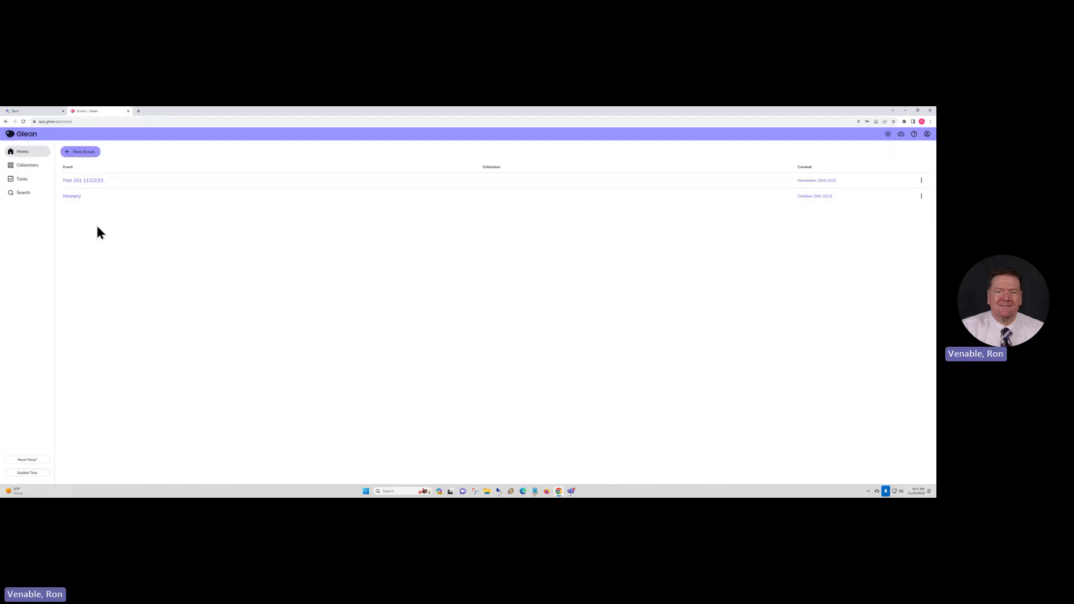
{"action": "left_click", "coordinate": [78, 196]}
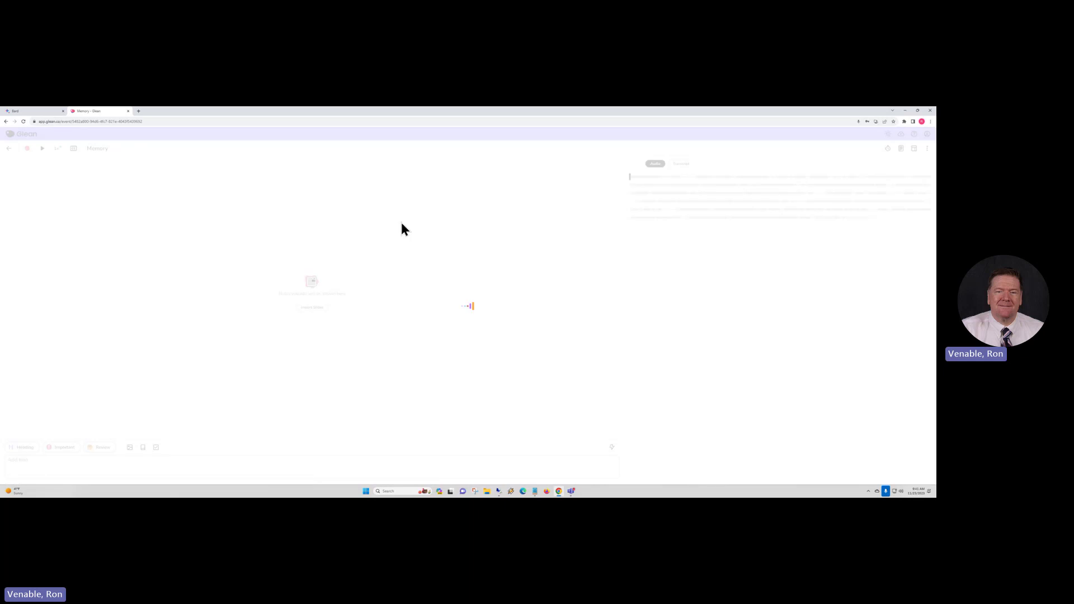
{"action": "left_click", "coordinate": [682, 168]}
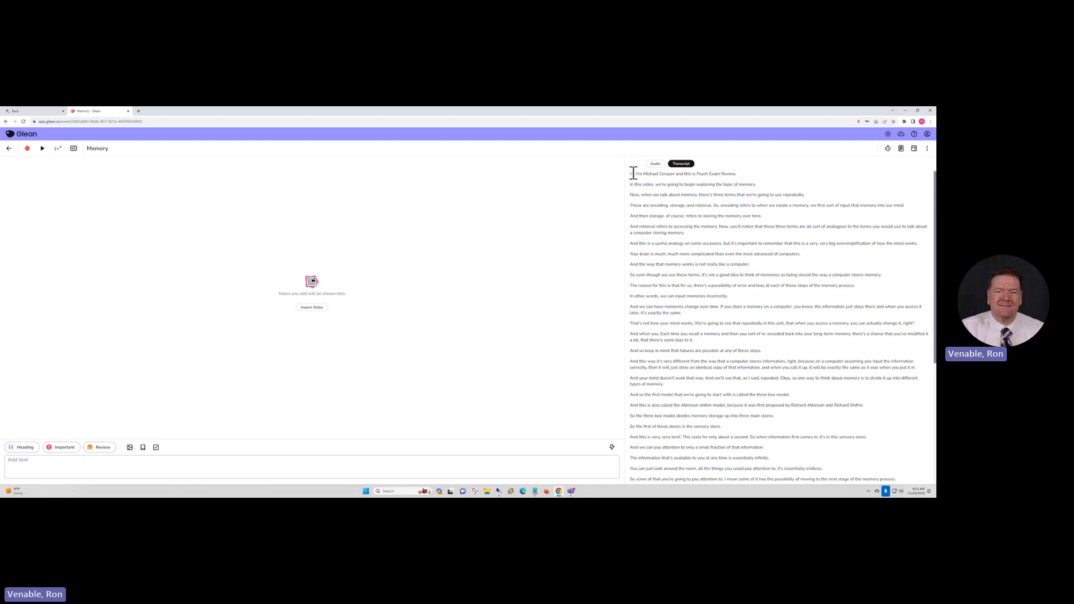
{"action": "left_click_drag", "start_coordinate": [631, 173], "coordinate": [785, 469]}
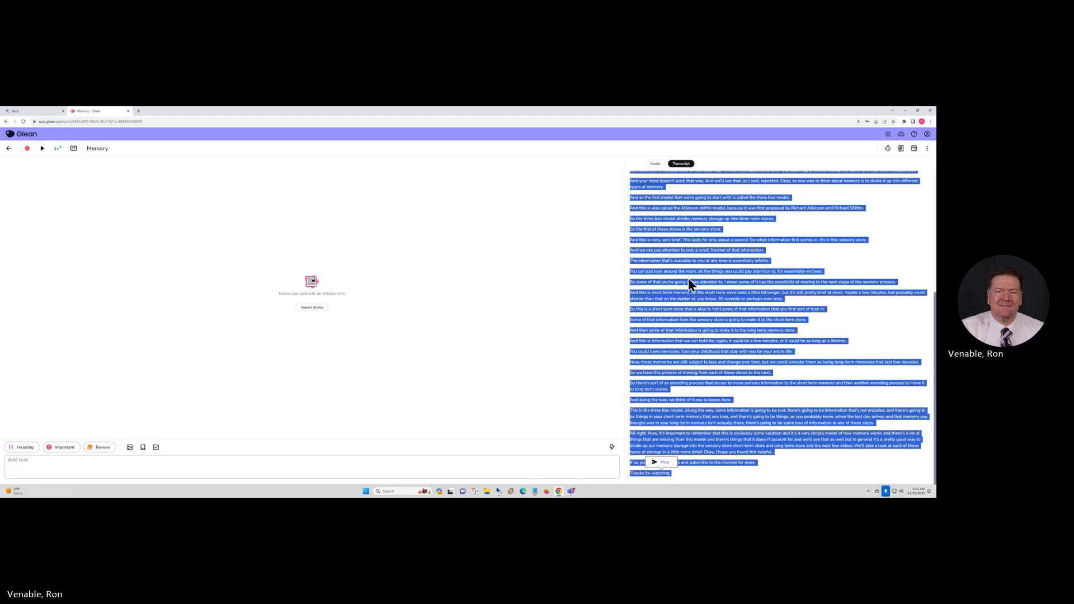
{"action": "right_click", "coordinate": [683, 282]}
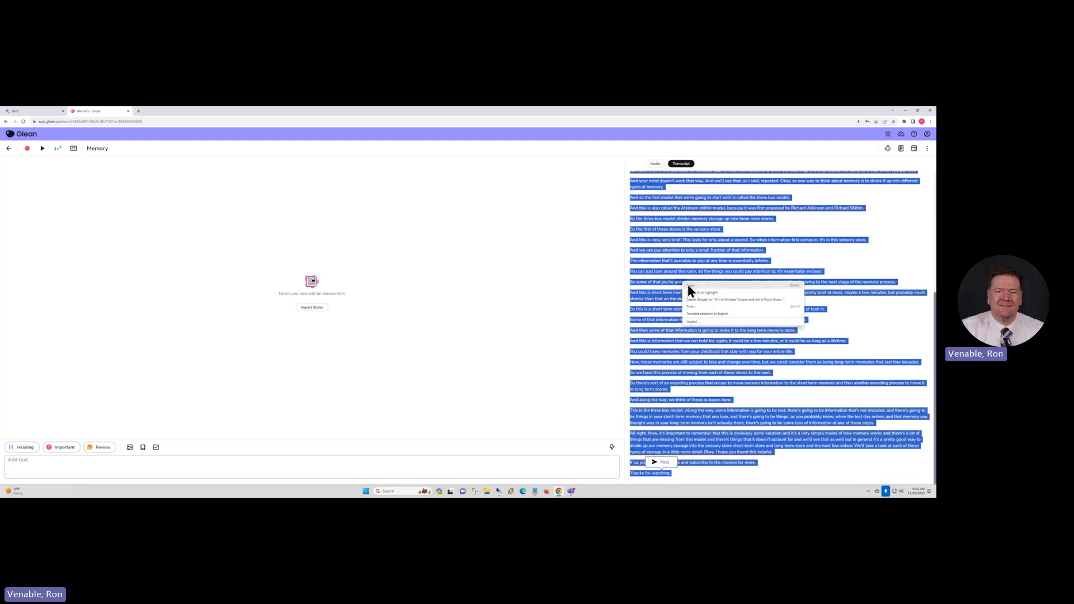
{"action": "left_click", "coordinate": [690, 286]}
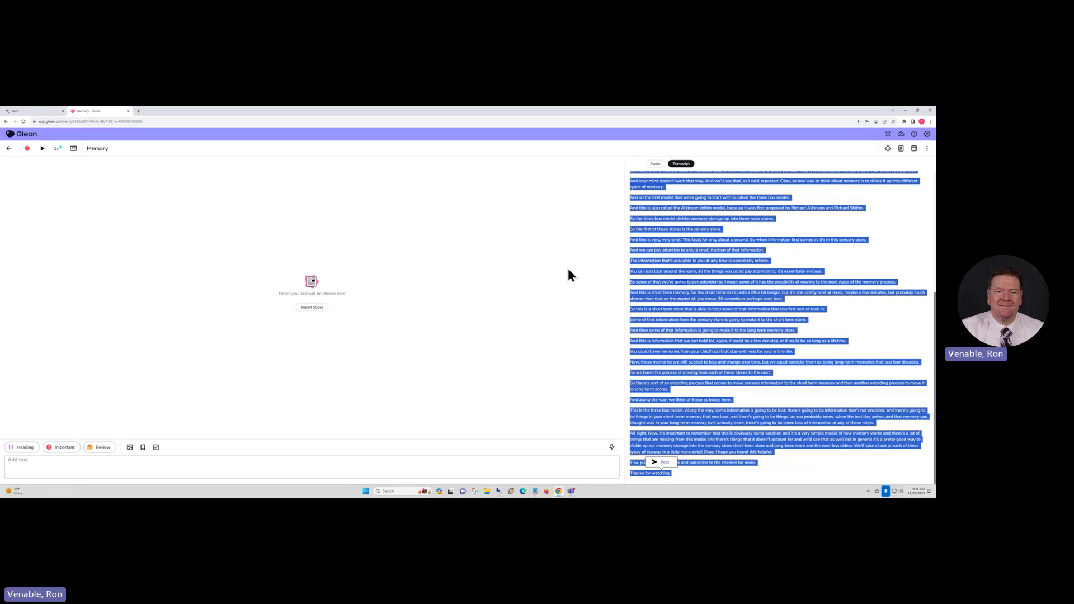
Switch to the Bard chat and place the cursor in the empty prompt
{"action": "left_click", "coordinate": [34, 112]}
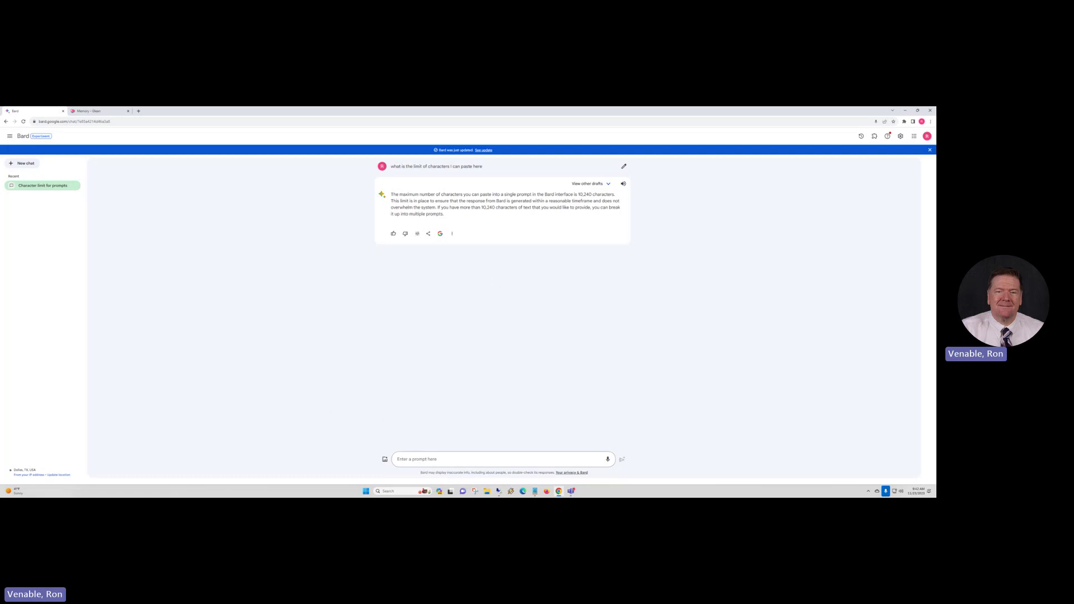
{"action": "left_click", "coordinate": [423, 459]}
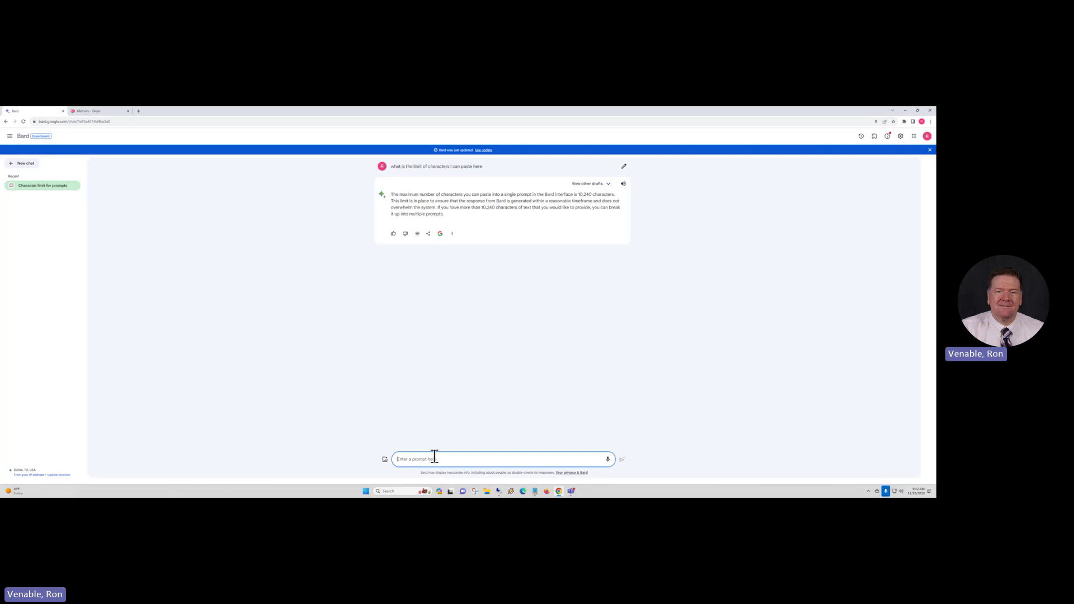
{"action": "key", "text": "super+v"}
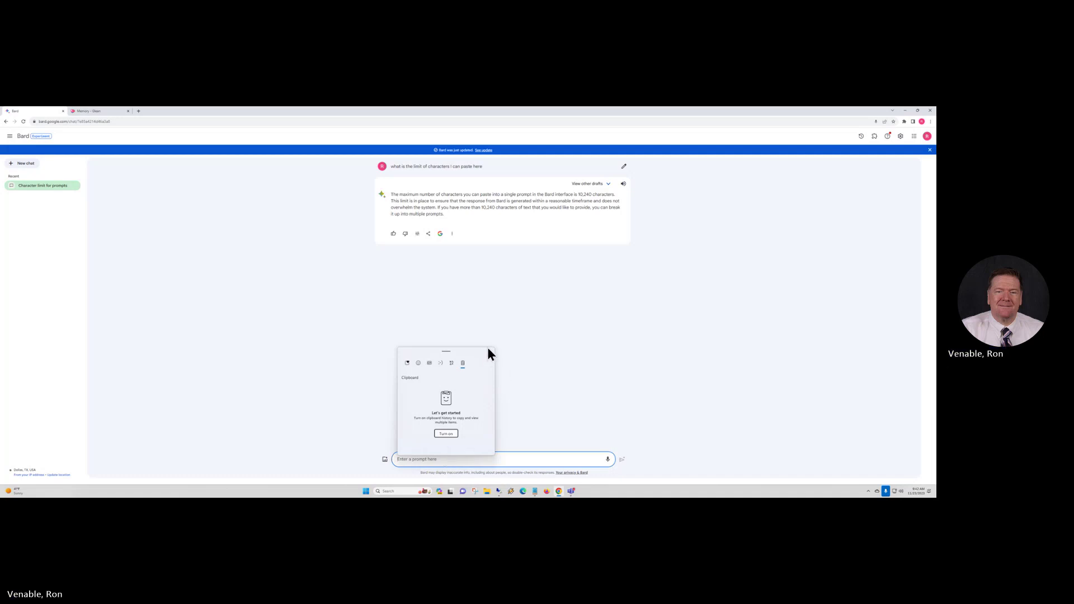
{"action": "left_click", "coordinate": [489, 352]}
{"action": "right_click", "coordinate": [419, 452]}
{"action": "left_click", "coordinate": [420, 459]}
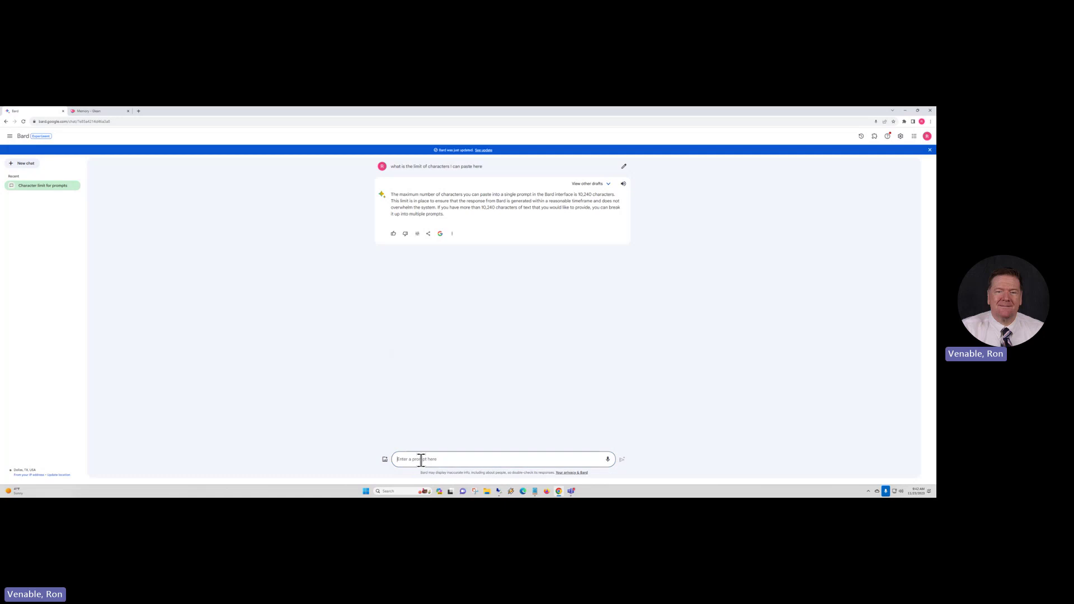
Paste the copied Memory transcript into the Bard prompt
{"action": "right_click", "coordinate": [423, 458]}
{"action": "left_click", "coordinate": [437, 419]}
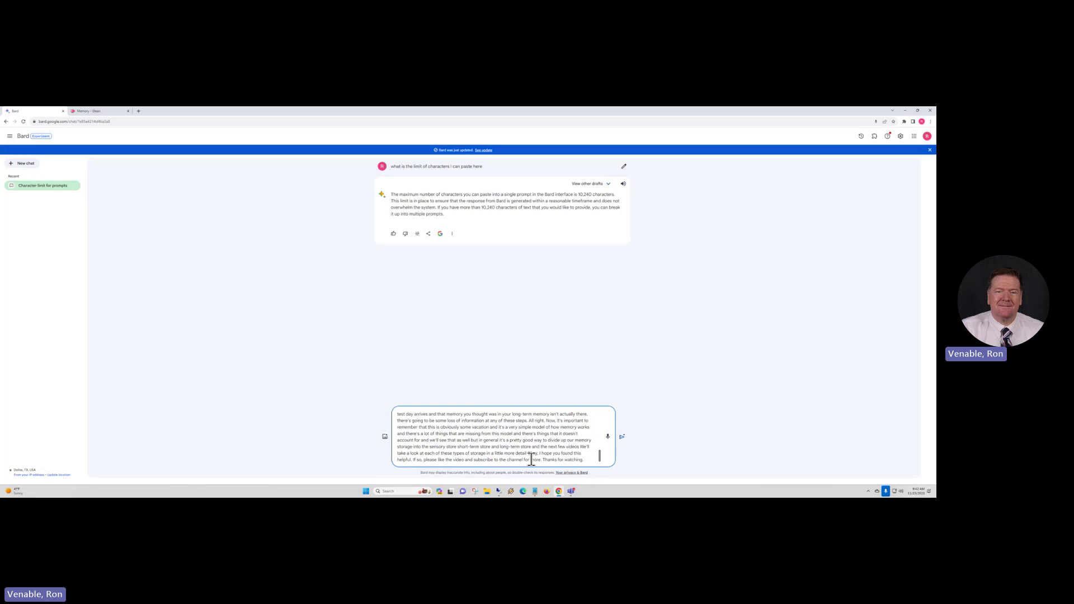
Switch to Notepad and copy the whole prepared instruction for 10 multiple choice questions with five options and identified correct answers
{"action": "mouse_move", "coordinate": [535, 492]}
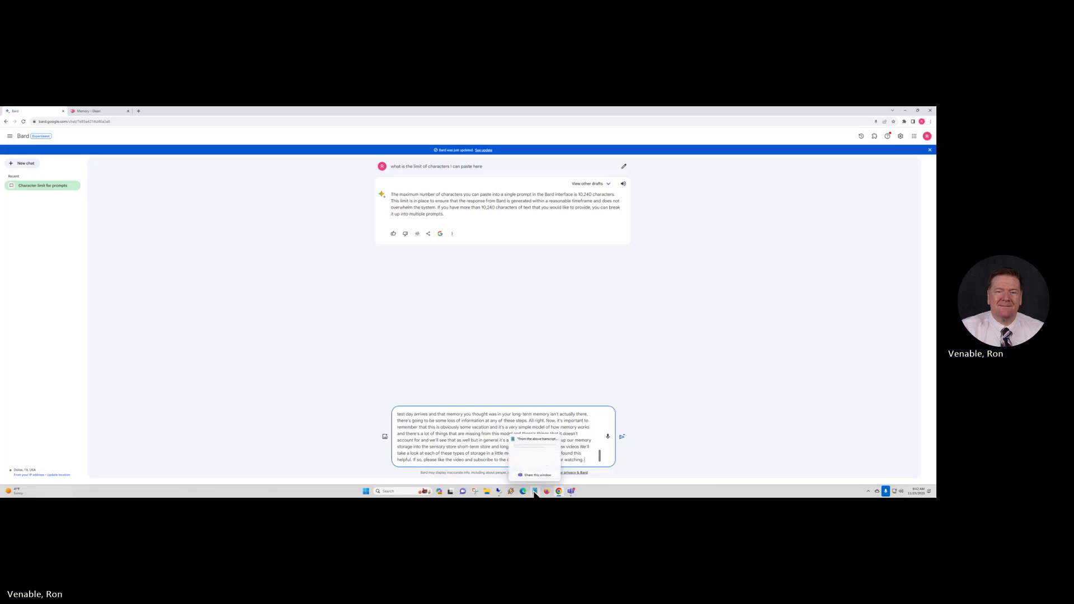
{"action": "left_click", "coordinate": [539, 445]}
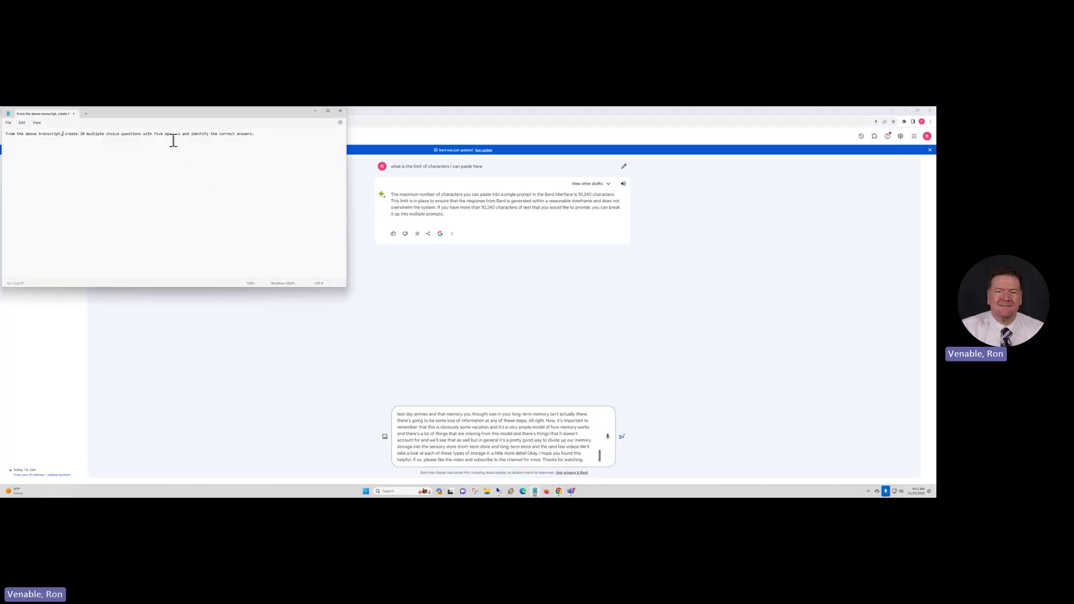
{"action": "key", "text": "ctrl+a"}
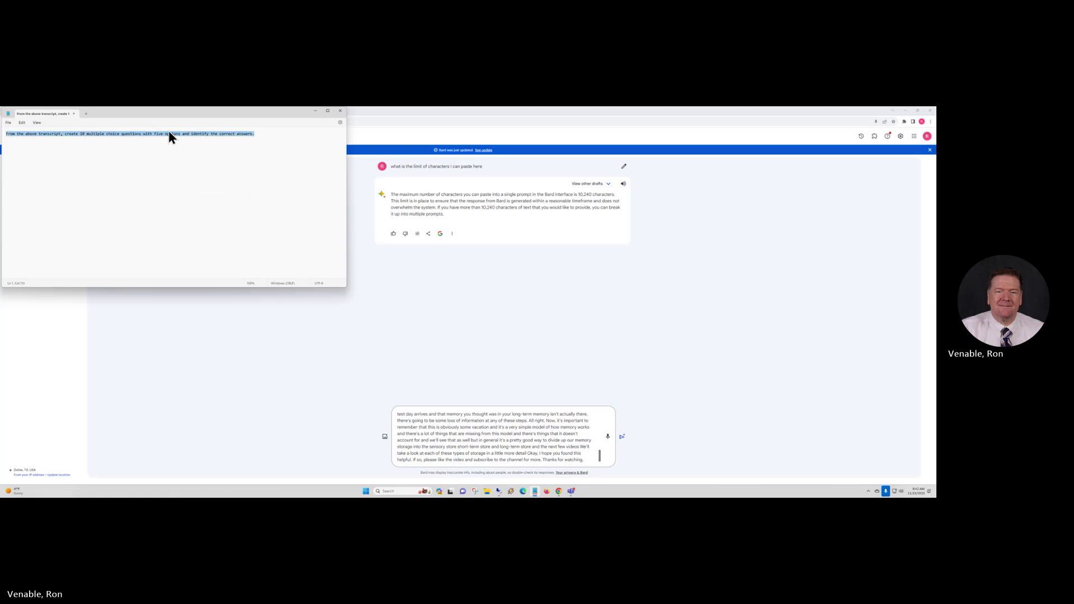
{"action": "right_click", "coordinate": [169, 133]}
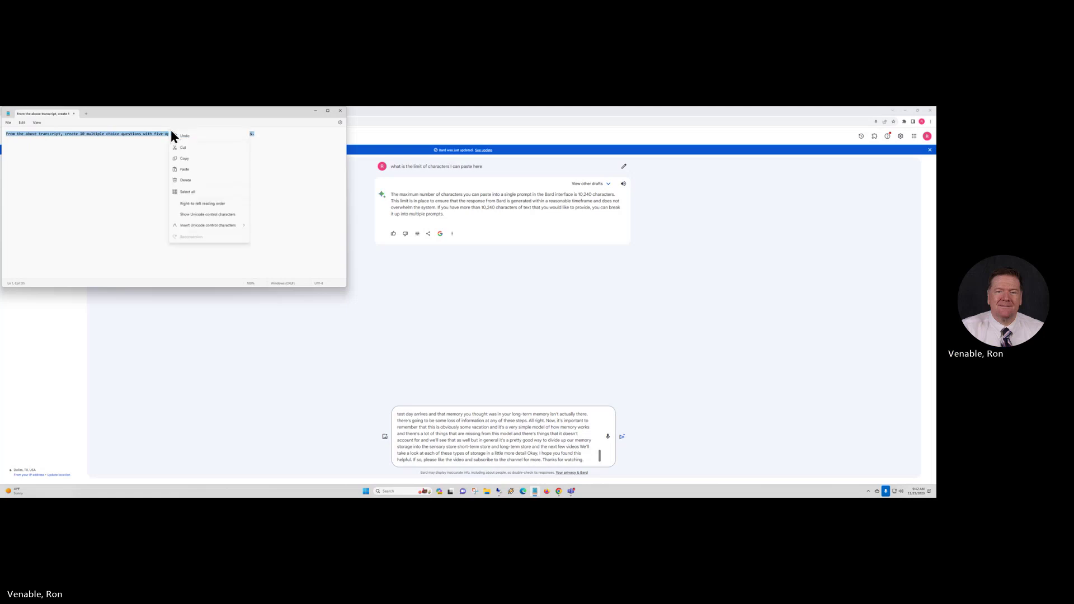
{"action": "left_click", "coordinate": [180, 159]}
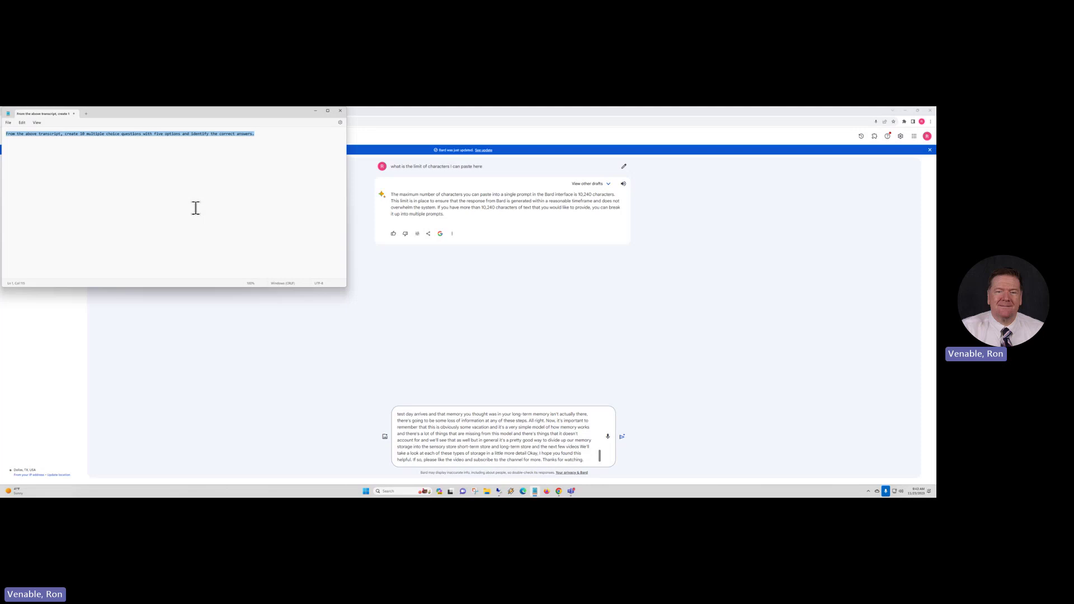
Append the copied multiple choice instruction to the end of the transcript in the Bard prompt and submit it
{"action": "left_click", "coordinate": [591, 461]}
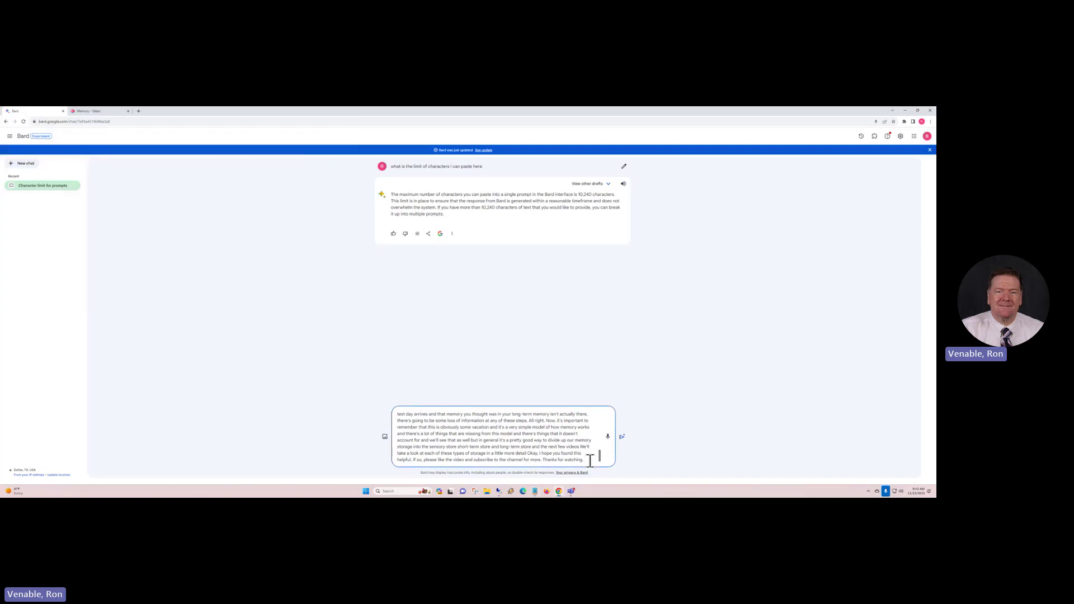
{"action": "key", "text": "ctrl+v"}
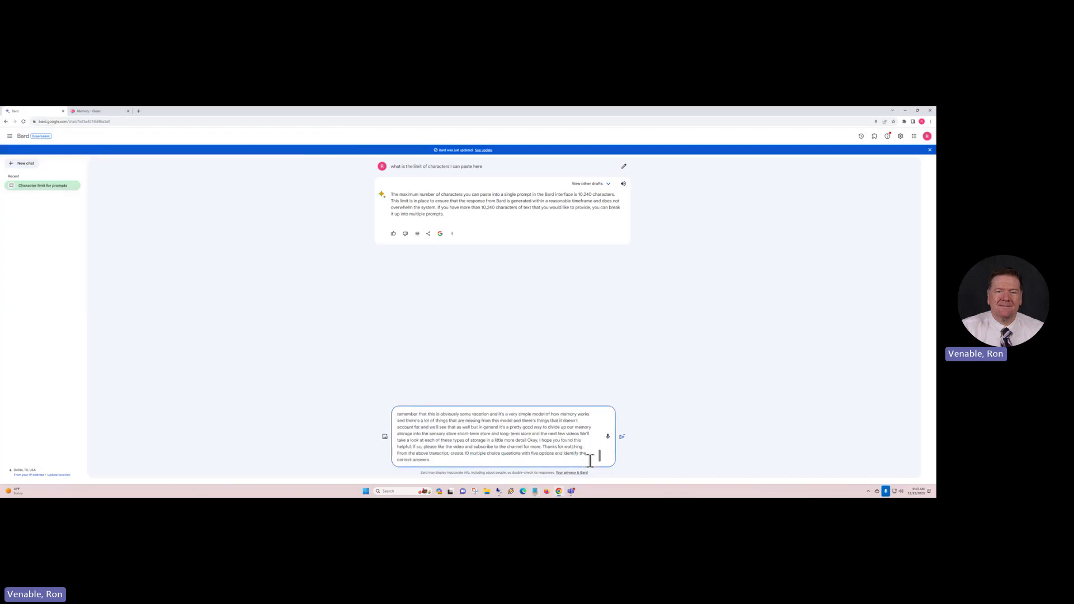
{"action": "left_click", "coordinate": [621, 439]}
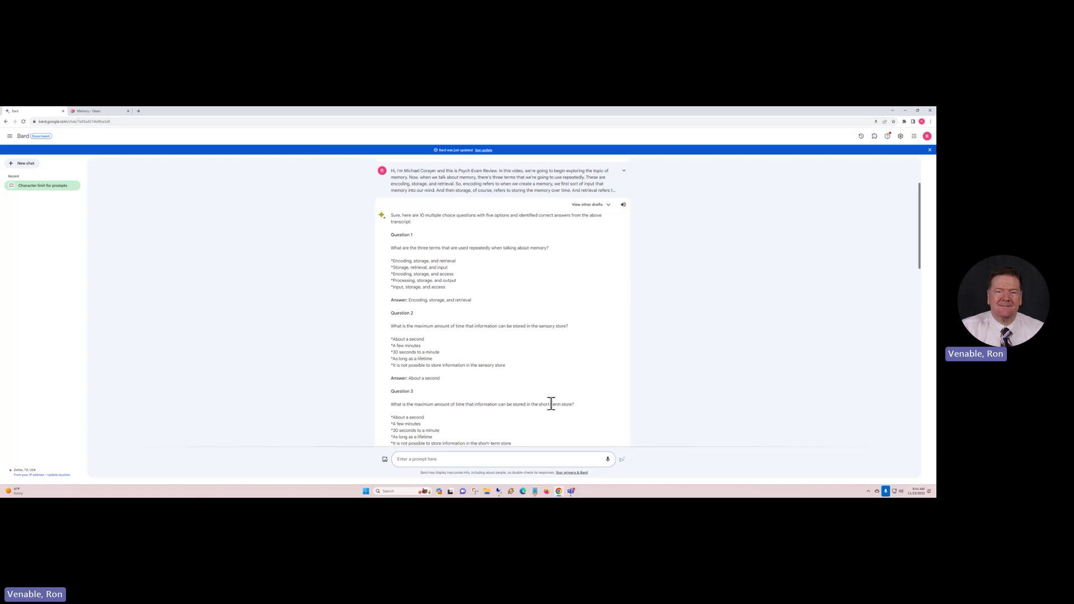
Submit the follow-up prompt "Describe SQRRR study technique" in the same Bard chat
{"action": "scroll", "coordinate": [486, 400], "scroll_direction": "down", "scroll_amount": 8}
{"action": "scroll", "coordinate": [489, 395], "scroll_direction": "down", "scroll_amount": 5}
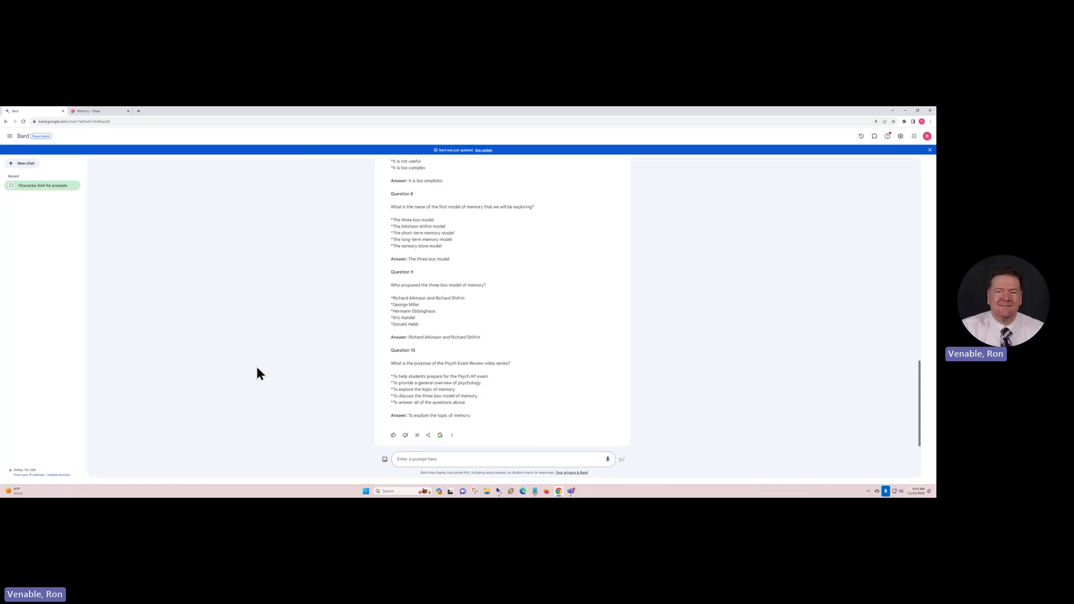
{"action": "left_click", "coordinate": [440, 459]}
{"action": "type", "text": "Descri"}
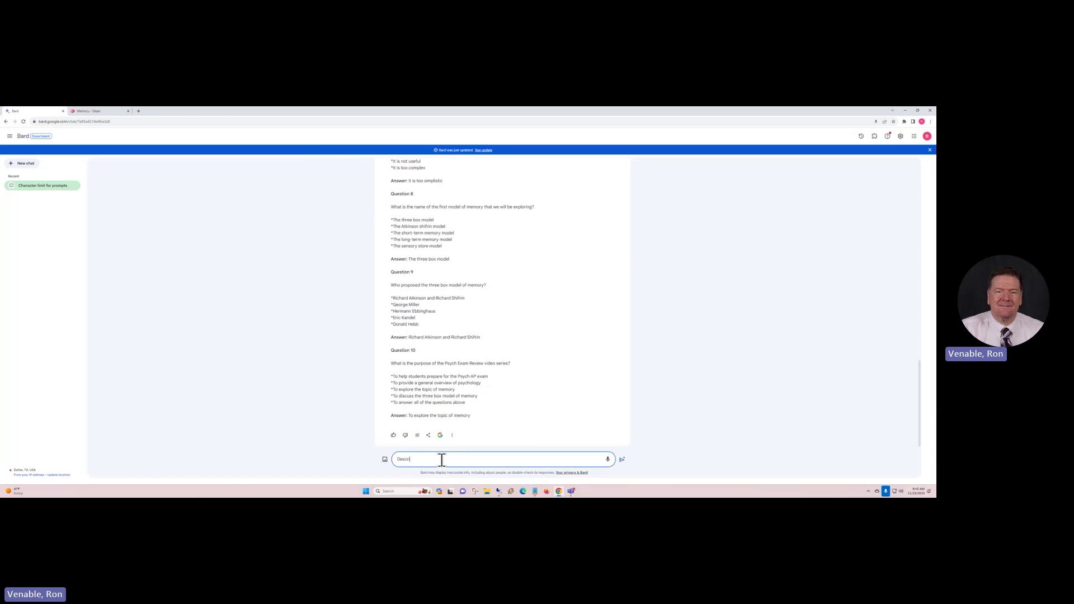
{"action": "type", "text": "be "}
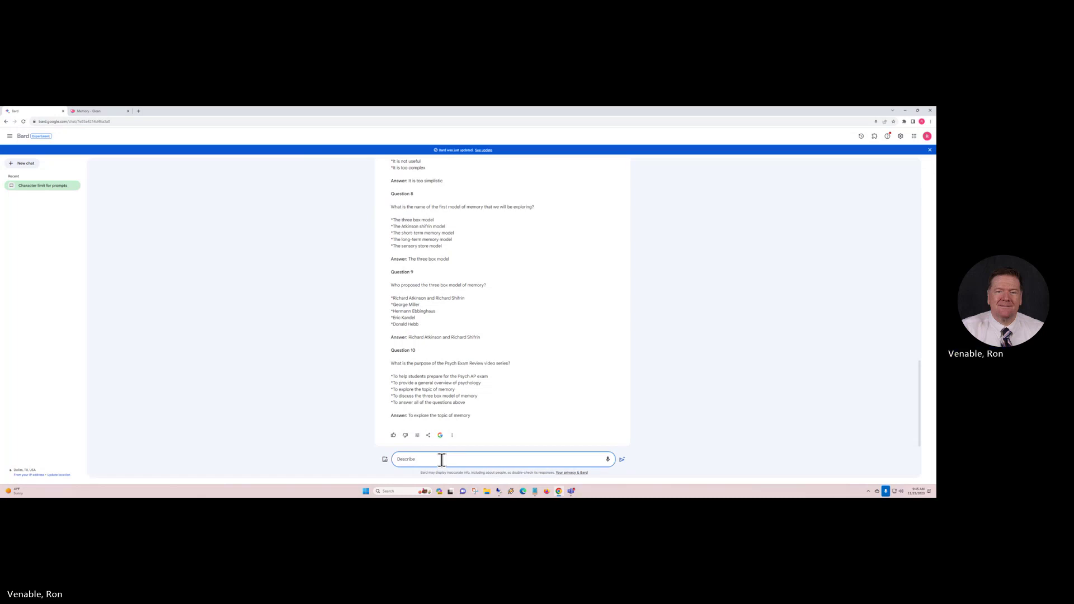
{"action": "type", "text": "SQRRR"}
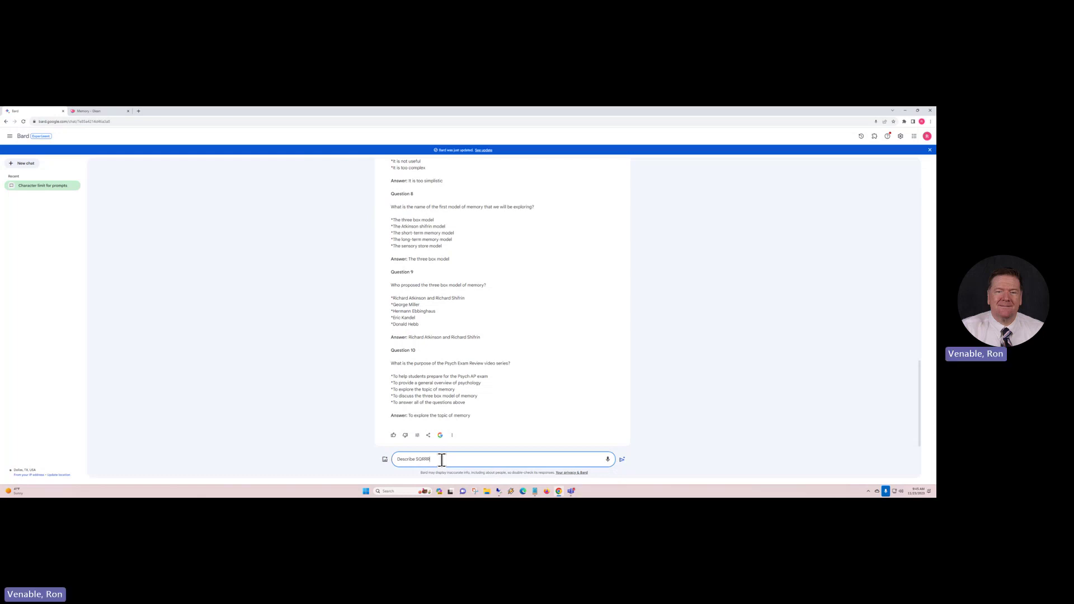
{"action": "type", "text": " d"}
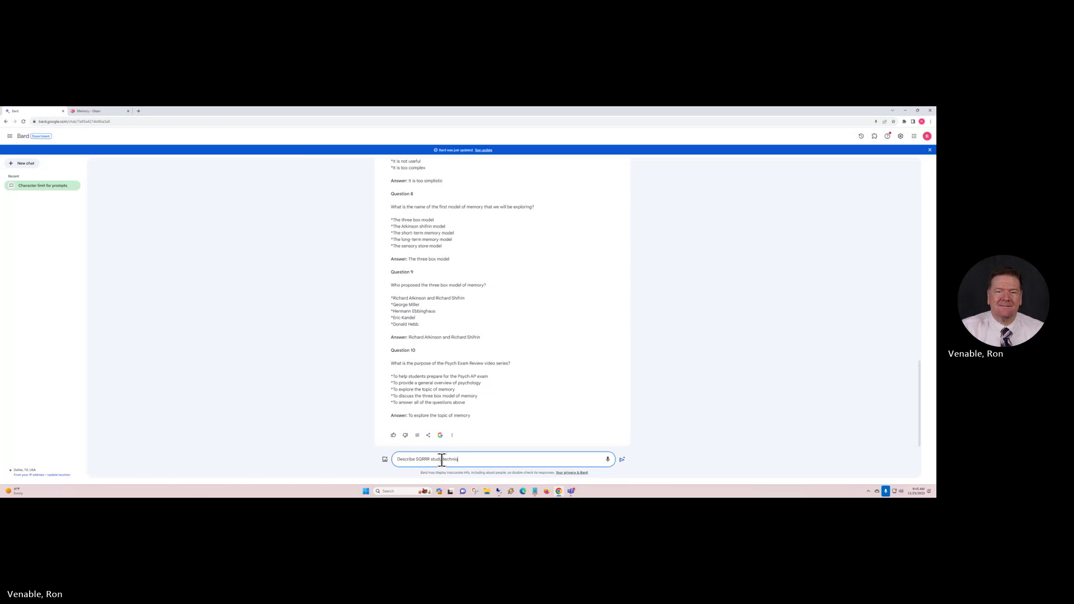
{"action": "left_click", "coordinate": [622, 460]}
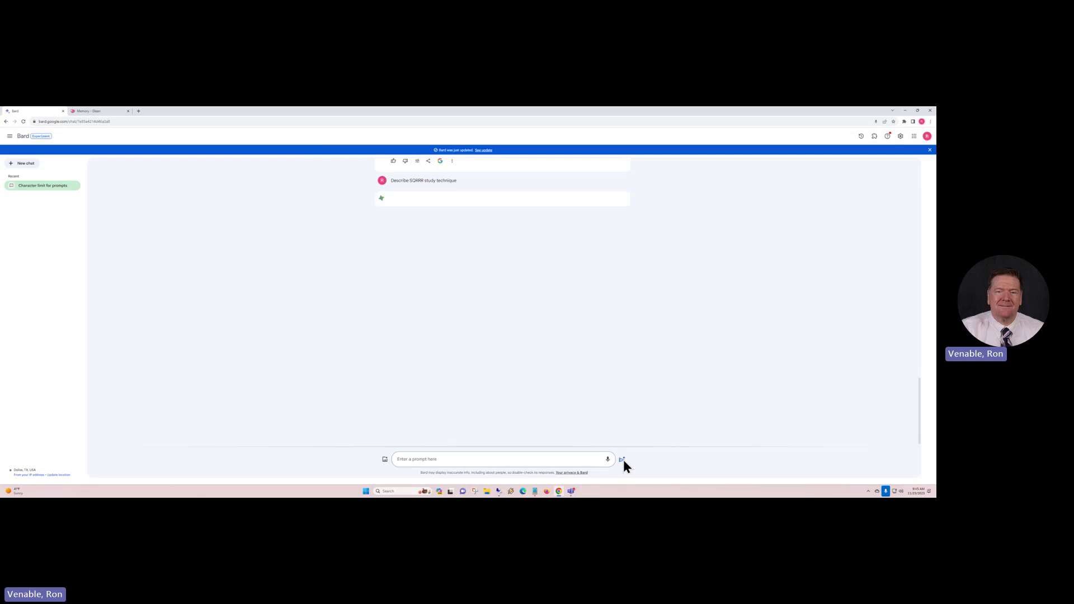